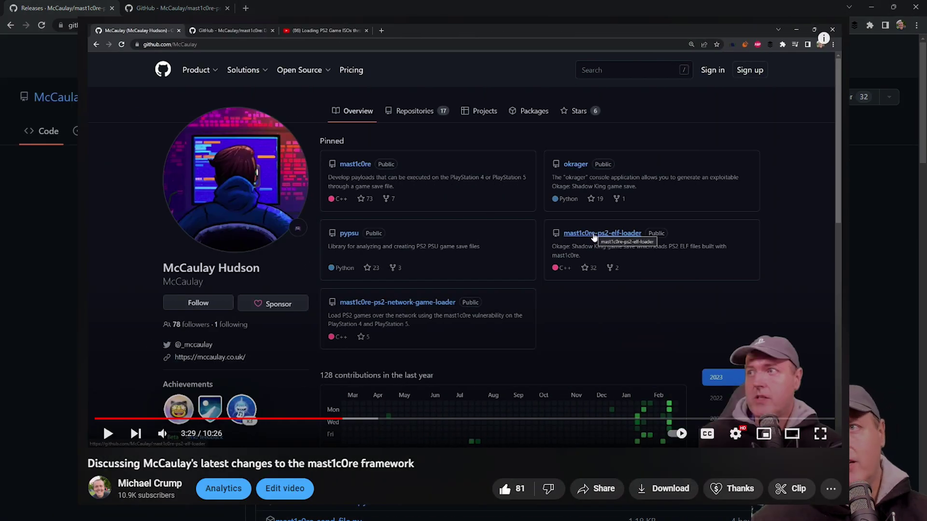
Examine the v0.1.3 Raw TCP Transfer Support release notes, netcat command and assets of mast1c0re-ps2-elf-loader.
scroll(220, 314, down, 10)
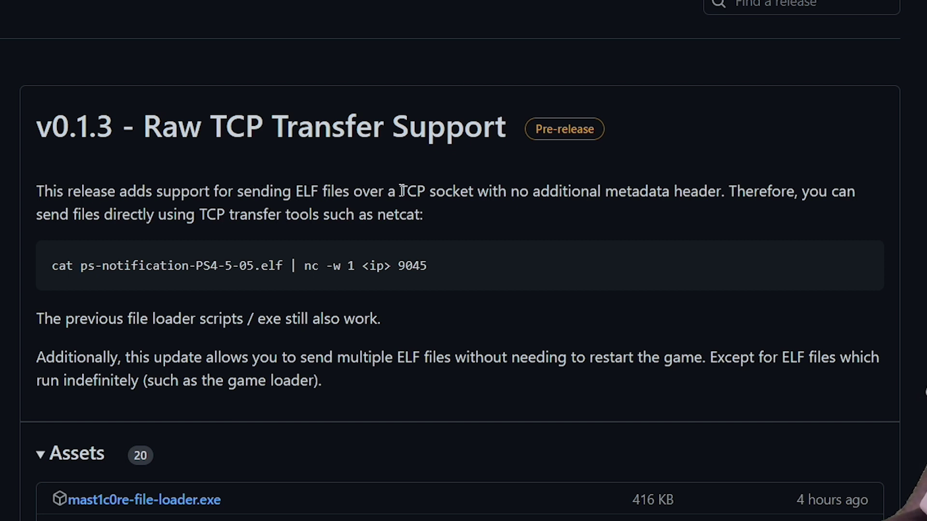
drag(395, 192, 728, 192)
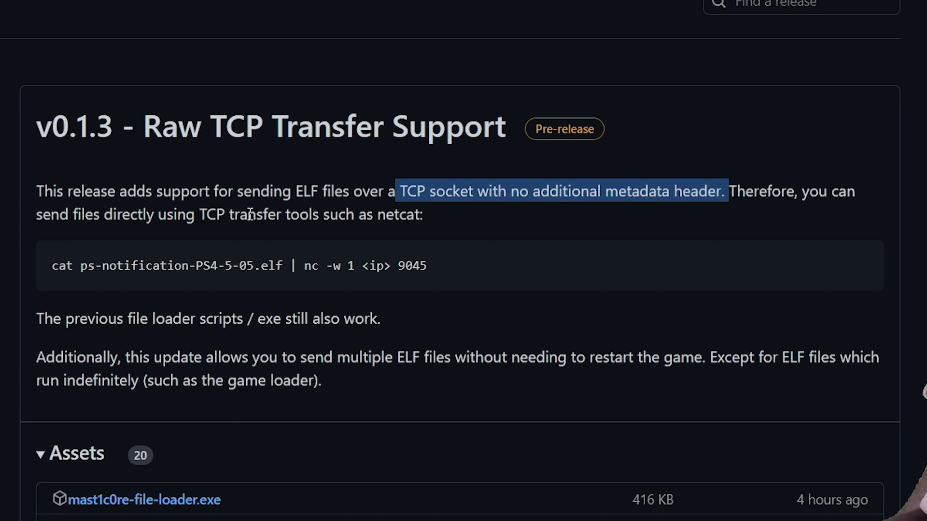
drag(433, 214, 36, 218)
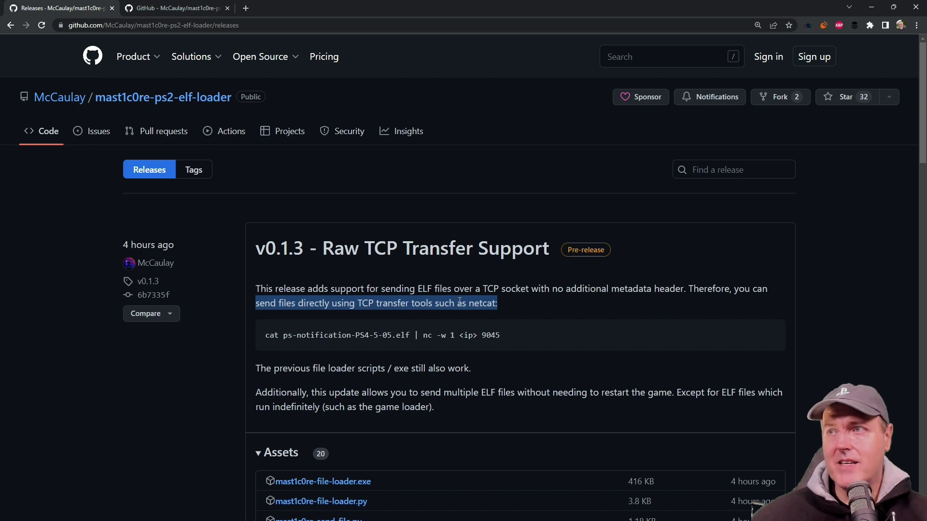
double_click(429, 335)
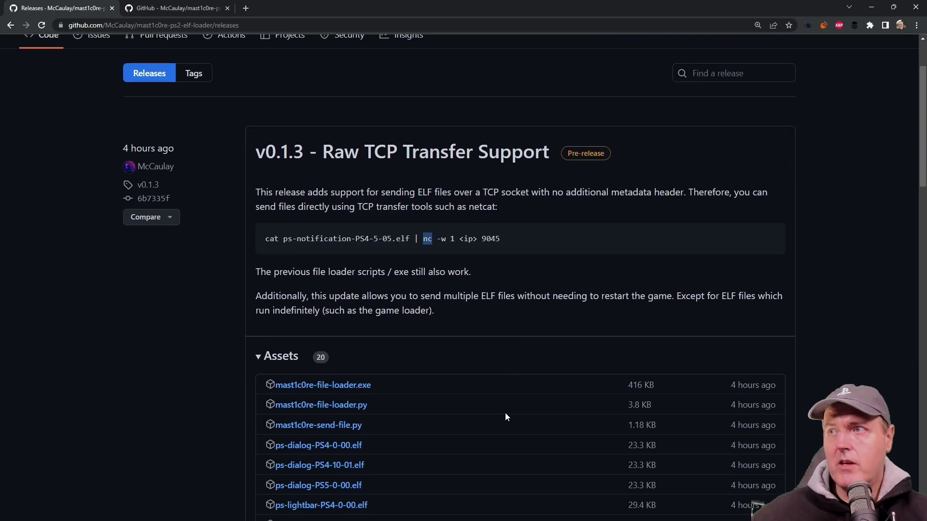
scroll(505, 412, down, 4)
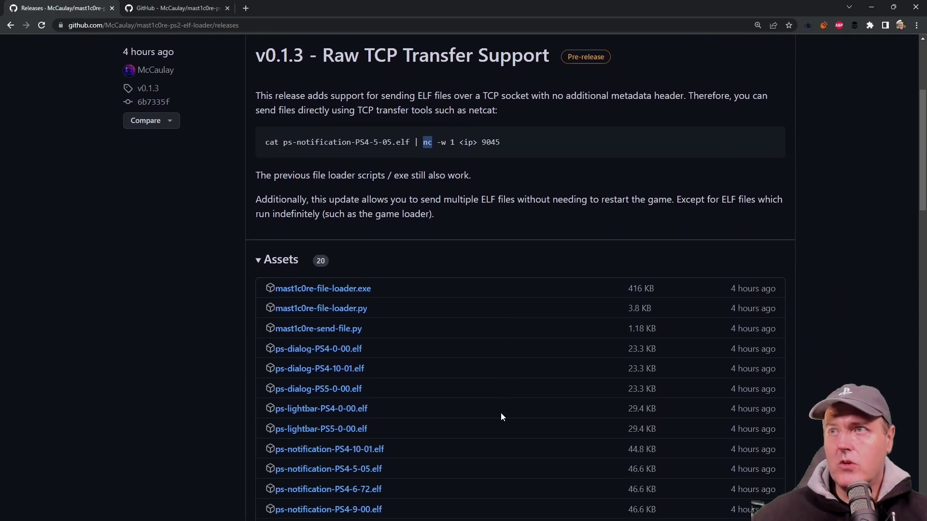
scroll(498, 419, down, 2)
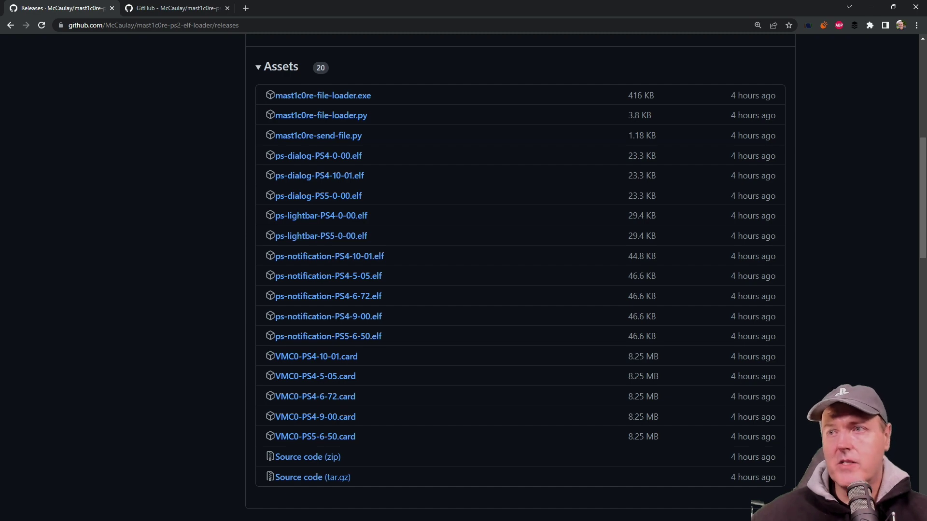
scroll(420, 321, up, 8)
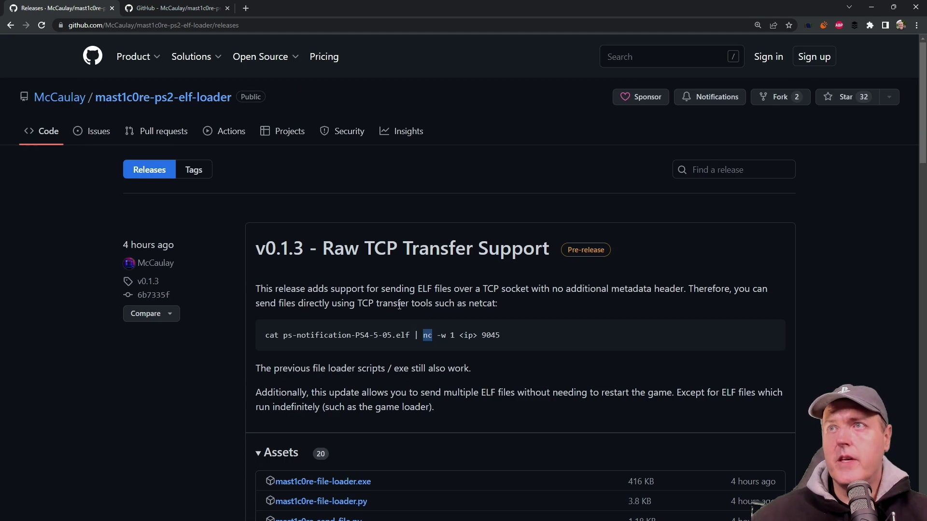
View the v0.1.1 release notes of mast1c0re-ps2-network-game-loader from its tags, and return to the ELF loader releases.
click(183, 9)
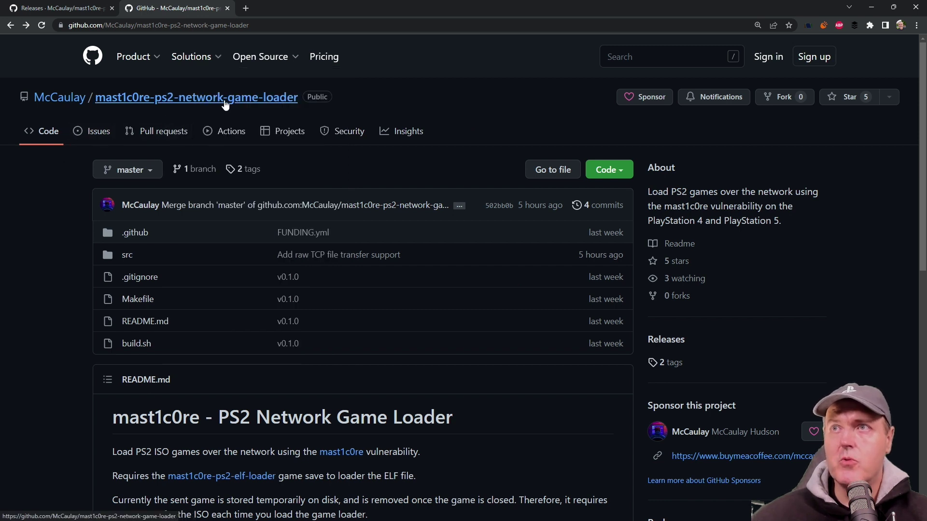
click(675, 363)
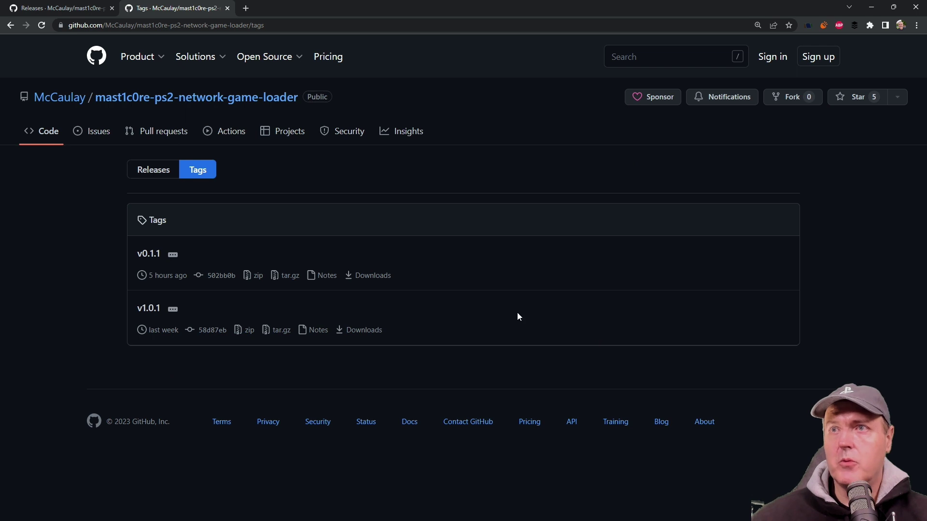
click(147, 258)
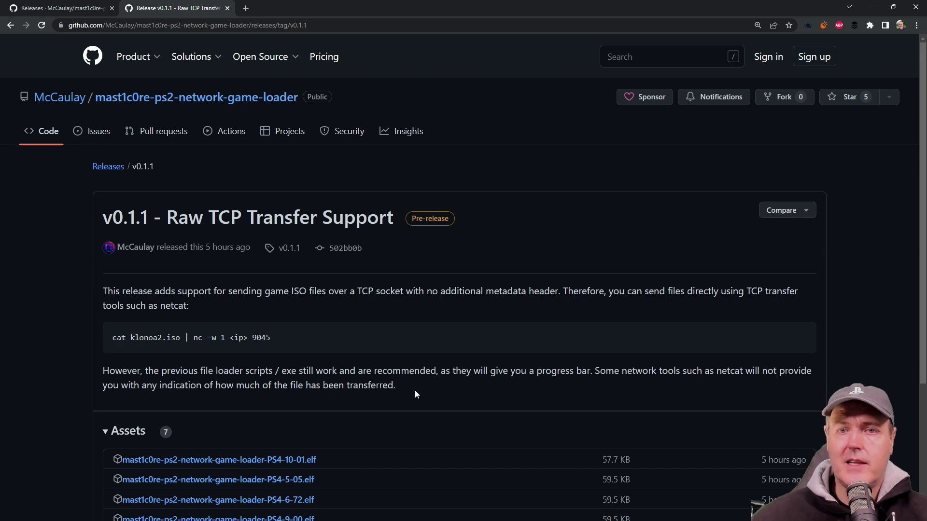
key(ctrl+shift+Tab)
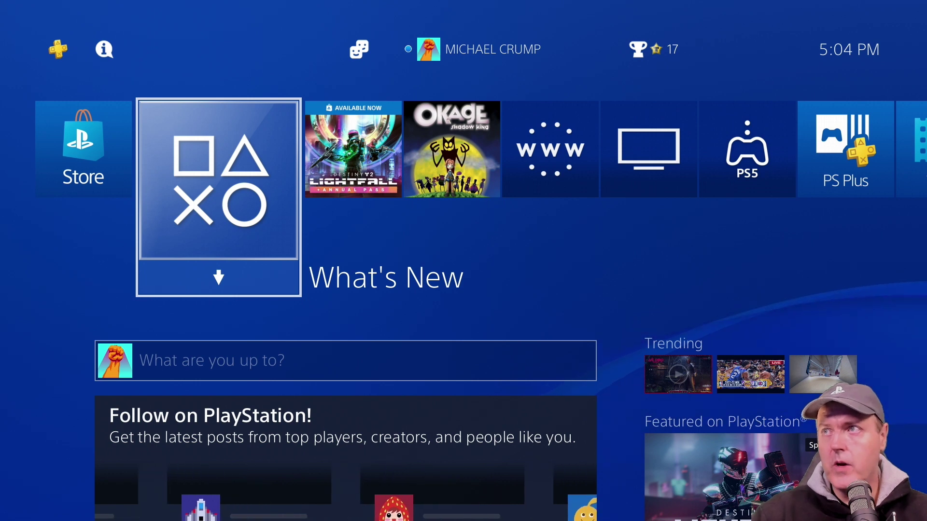
Switch to the PlayStation 4 home screen and open the console's Settings.
key(Up)
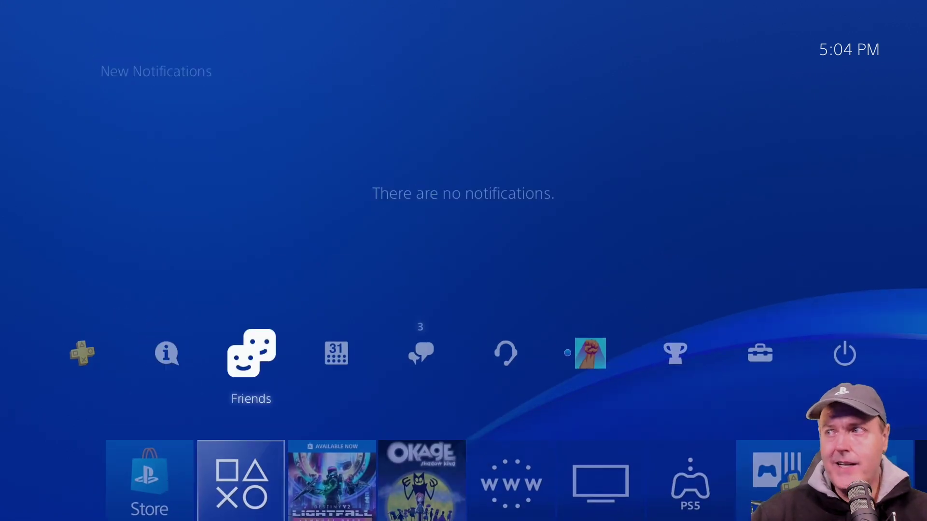
key(Right)
key(Right)
key(Right)
key(Right)
key(Right)
key(Right)
key(Left)
key(Right)
key(Return)
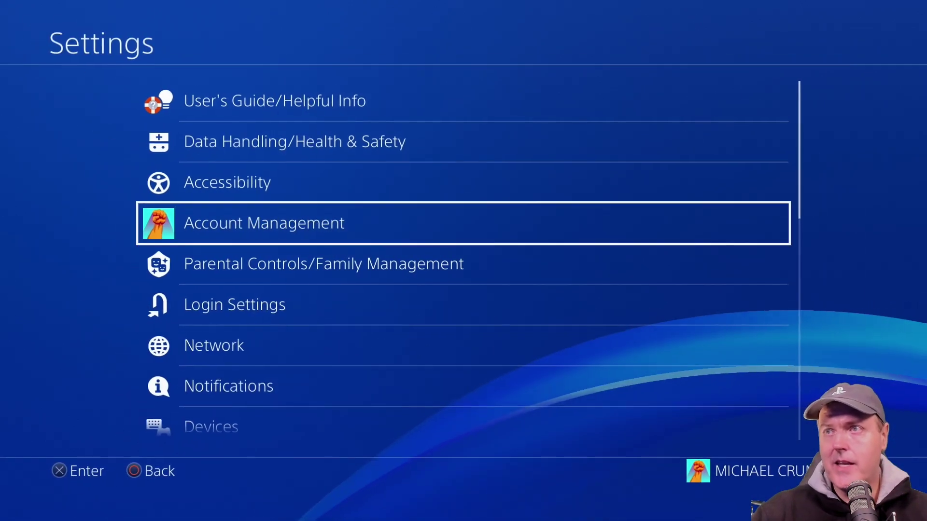
Open the Storage settings of the console.
key(Down)
key(Down)
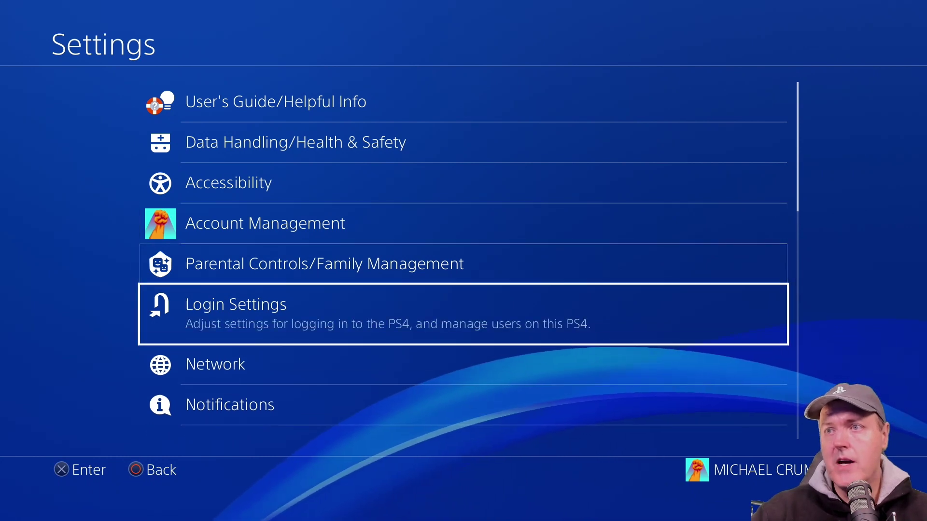
key(Down)
key(Down)
key(Down)
key(Down)
key(Down)
key(Down)
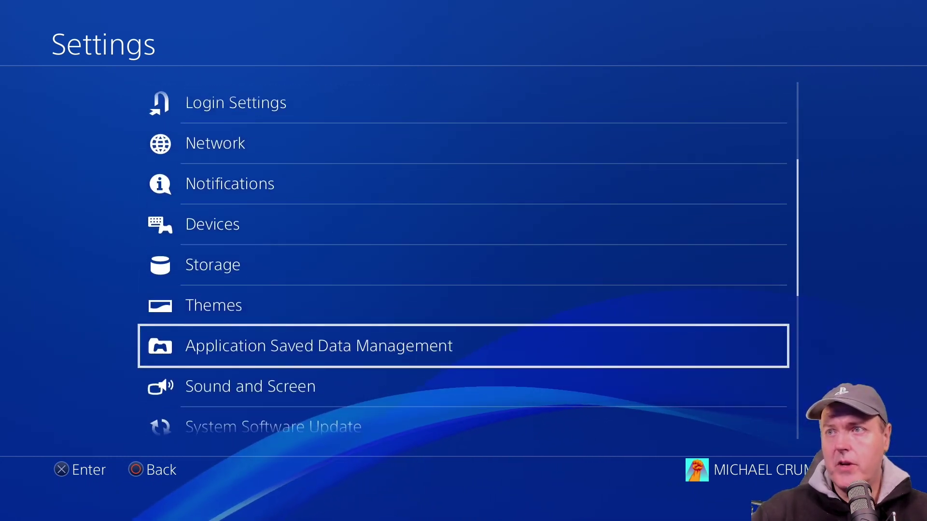
key(Up)
key(Up)
key(Return)
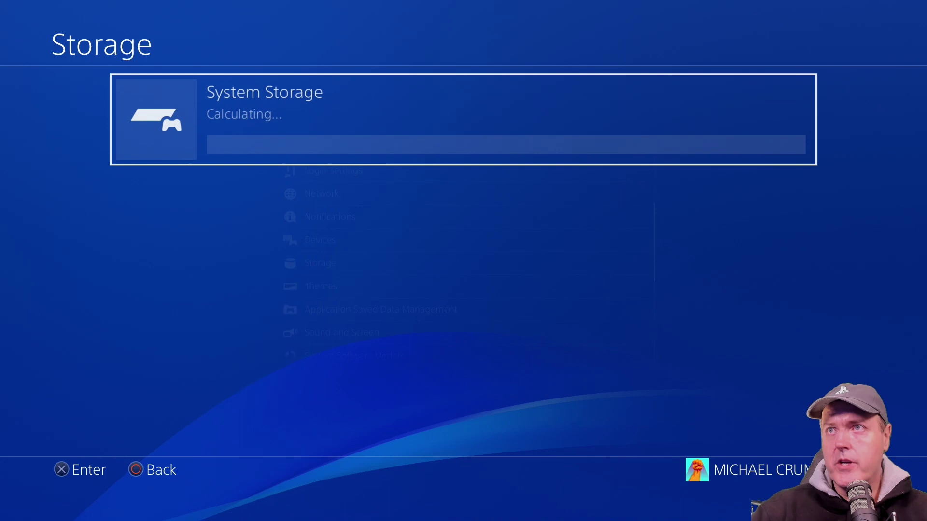
Delete the OKAGE: Shadow King saved data from system storage.
key(Return)
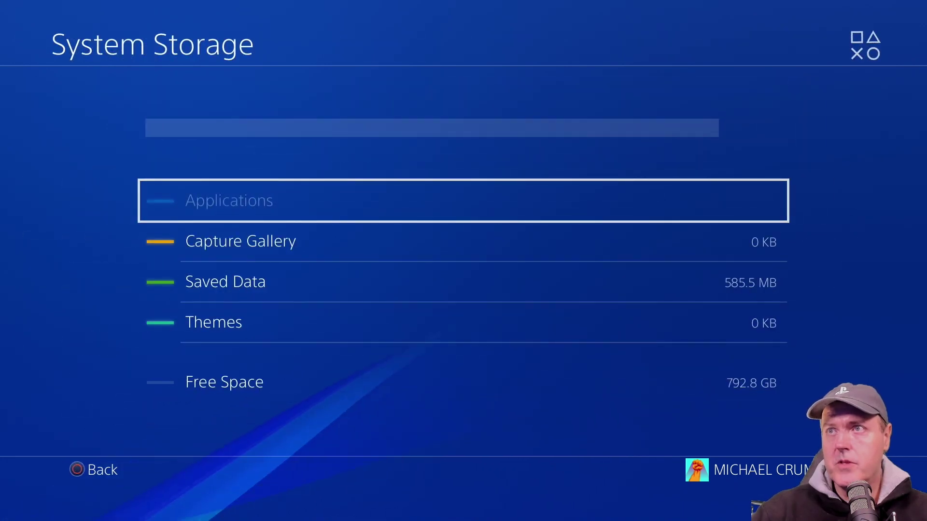
key(Down)
key(Down)
key(Return)
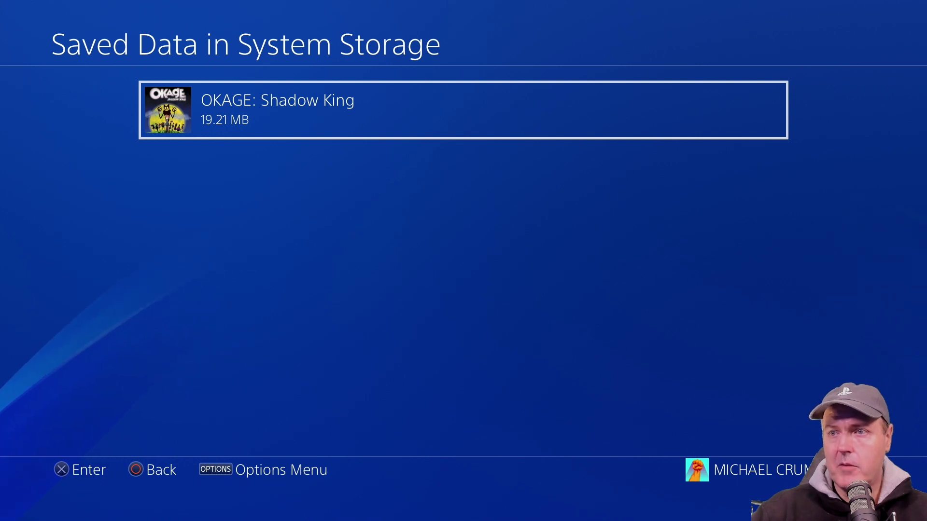
key(Return)
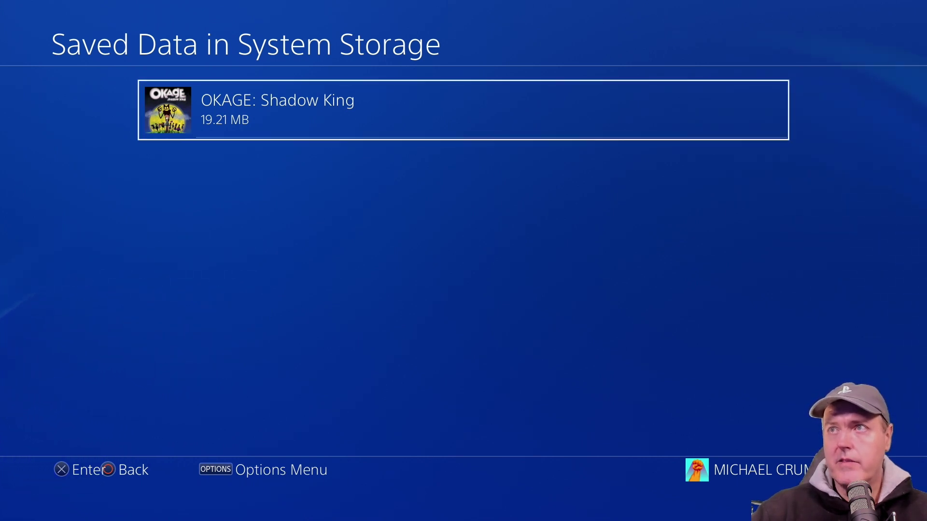
key(Menu)
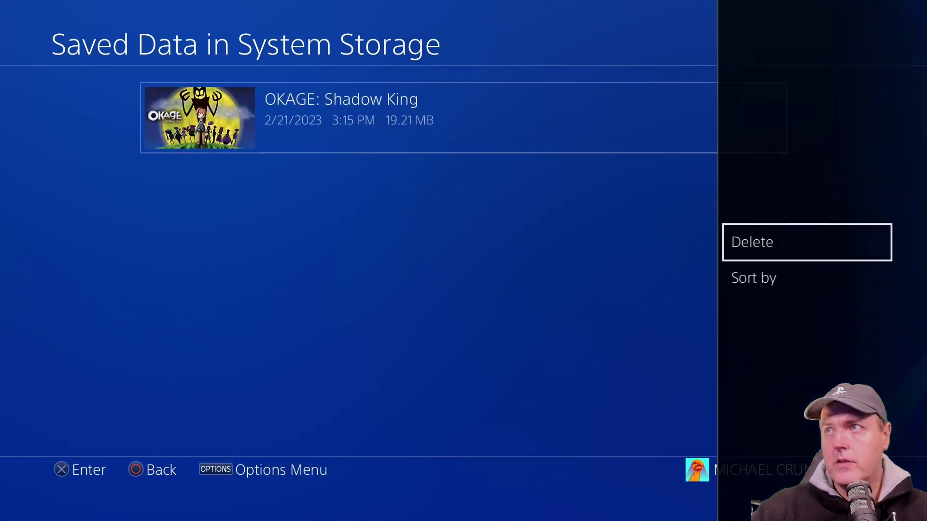
key(Return)
key(Return)
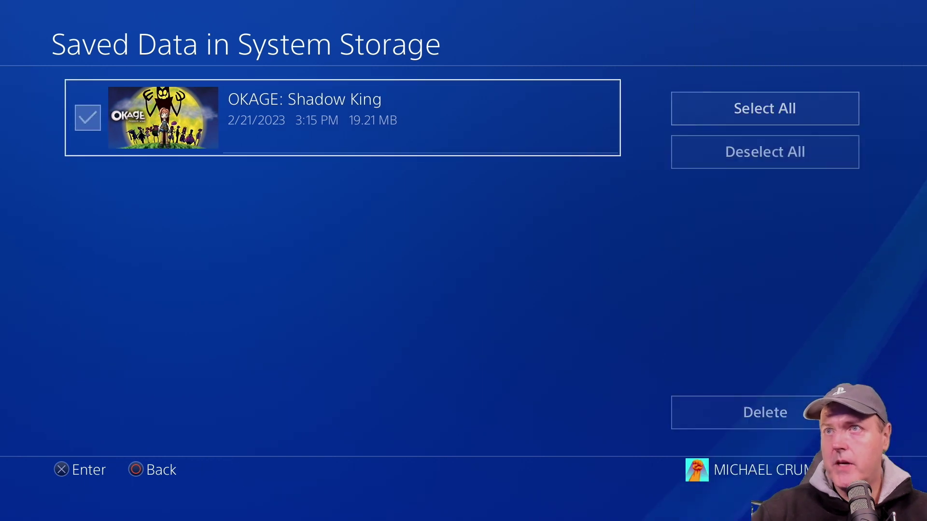
key(Return)
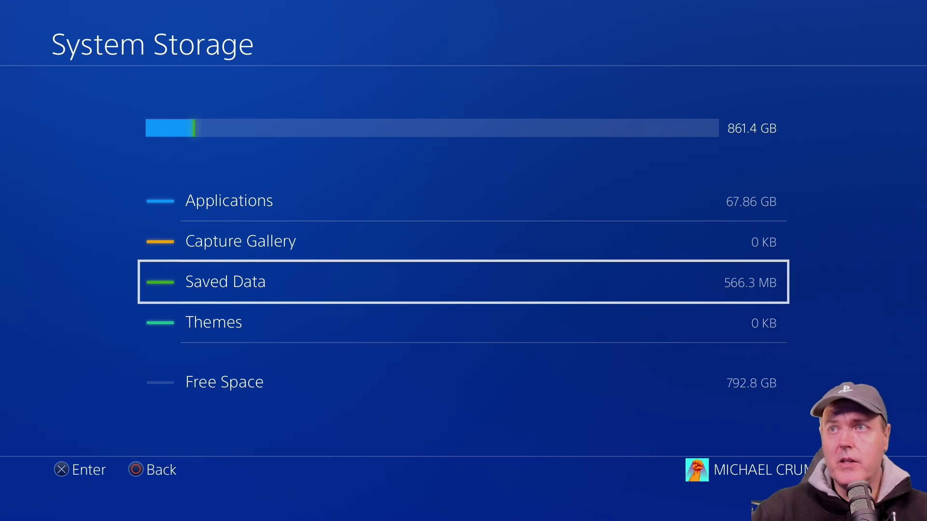
Leave the storage settings and open Saved Data on USB Storage Device under Application Saved Data Management.
key(Escape)
key(Escape)
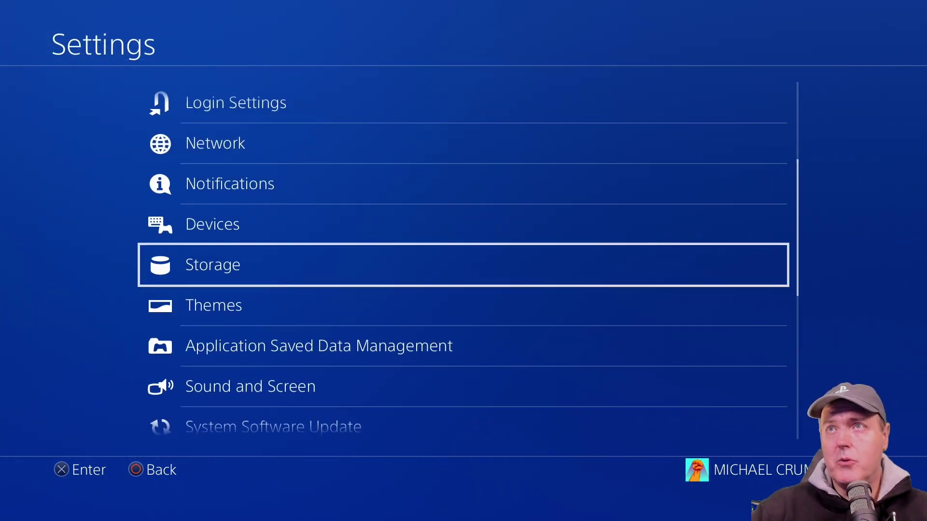
key(Down)
key(Down)
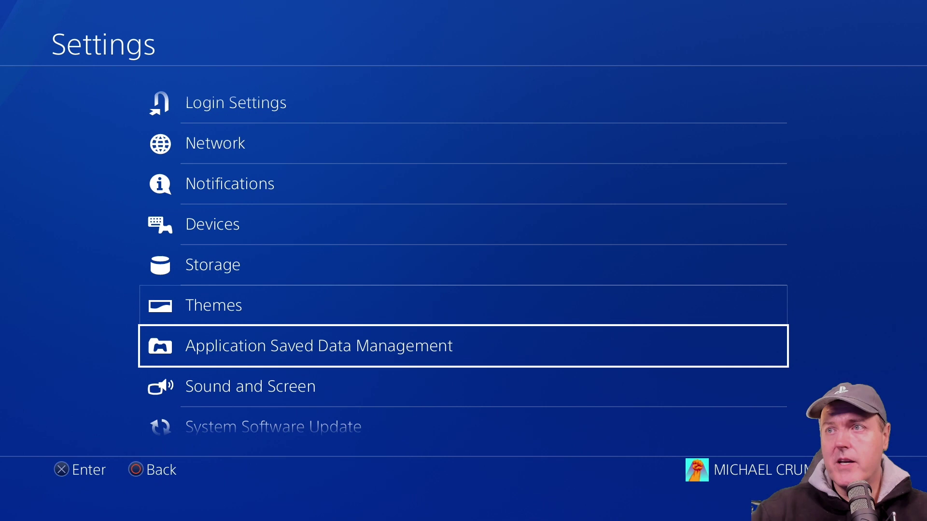
key(Return)
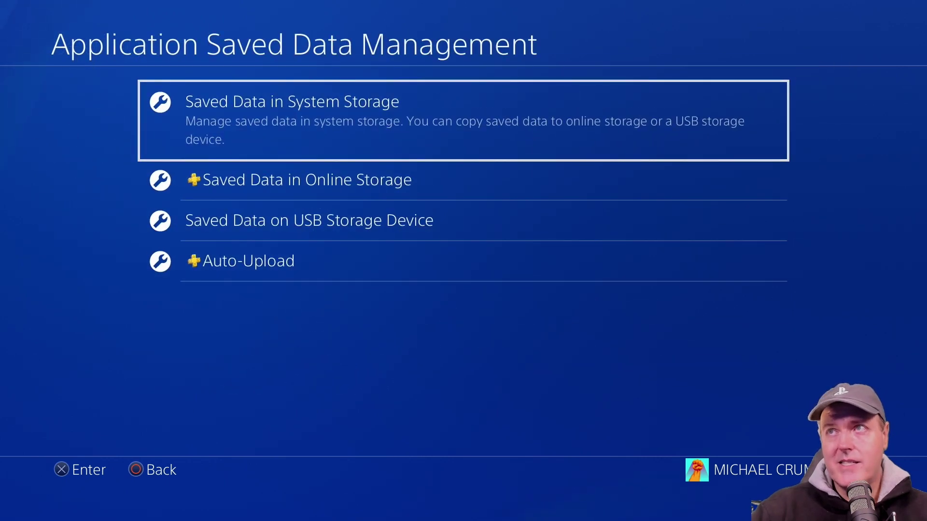
key(Down)
key(Down)
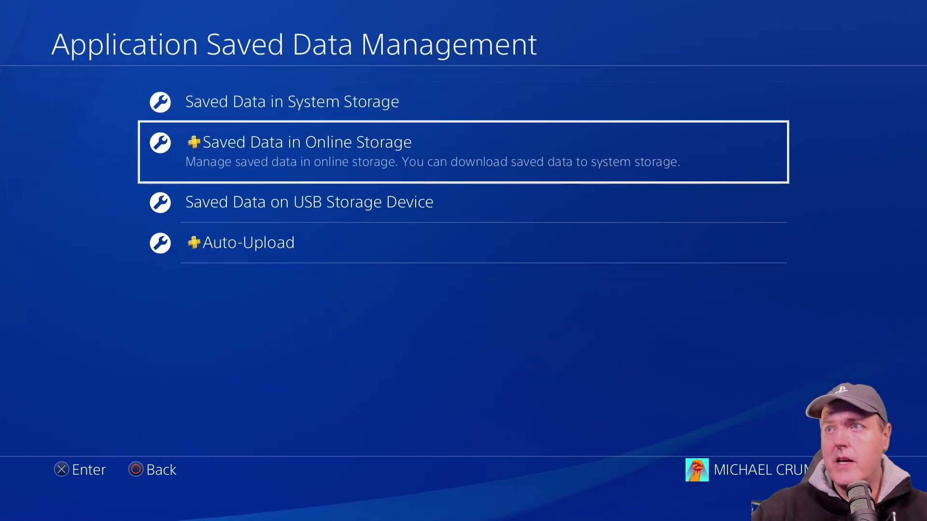
key(Return)
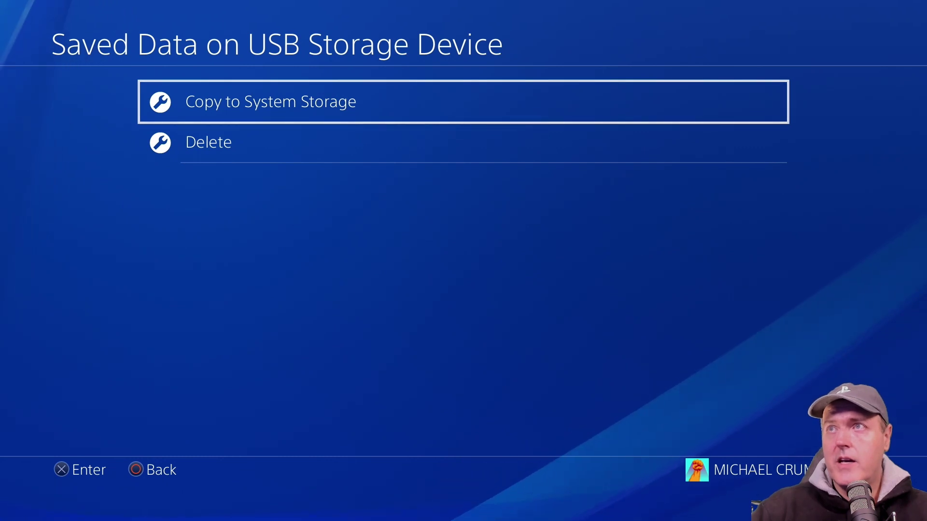
Copy the OKAGE: Shadow King saved data dated 2/28/2023 5:01 PM from the USB device to system storage.
key(Return)
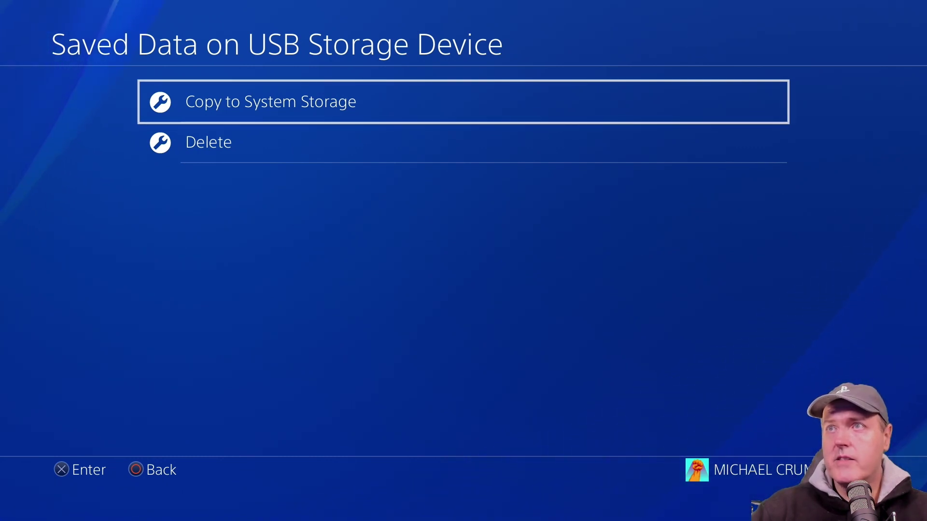
key(Return)
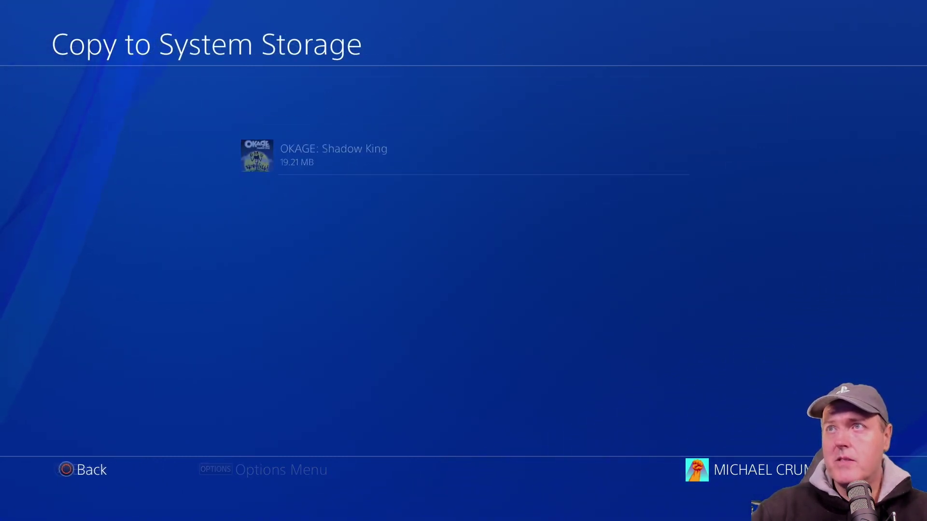
key(Return)
key(Right)
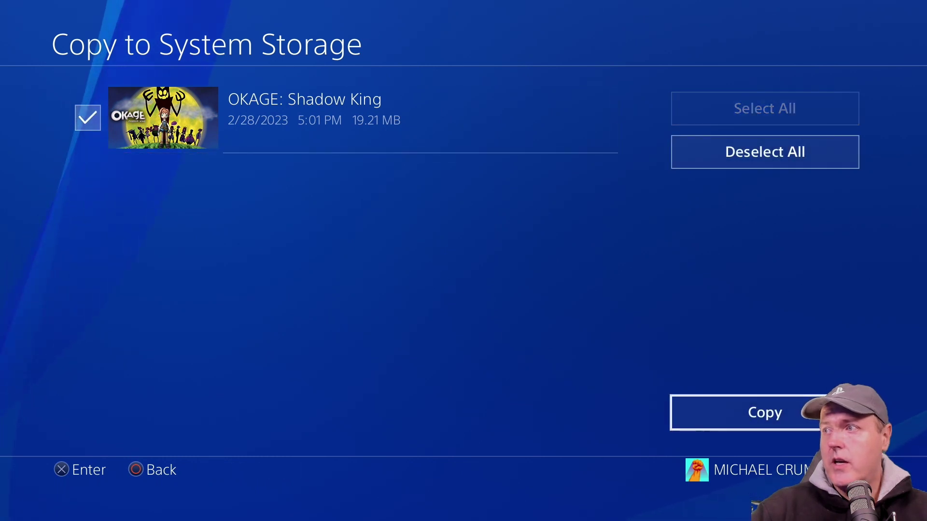
key(Return)
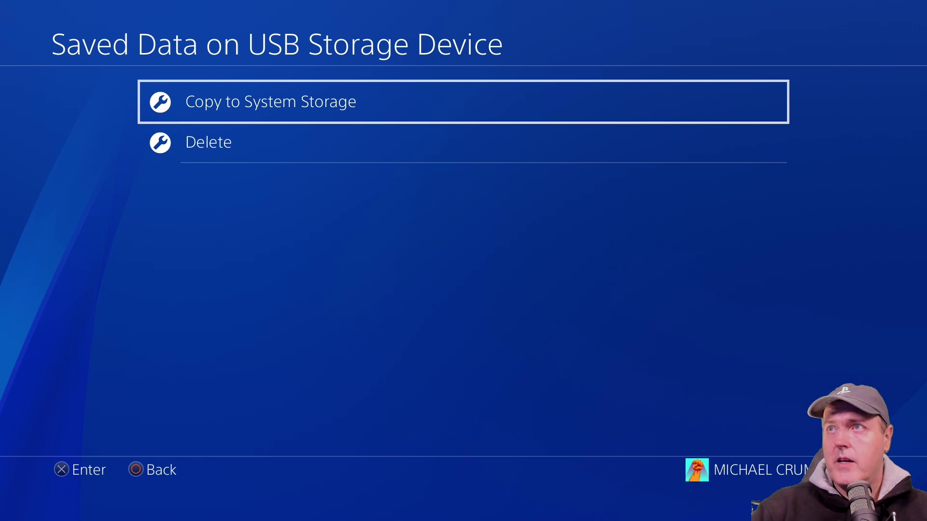
Return to the home screen, start OKAGE: Shadow King and continue past its title screen to the New Game/Restore Game choice.
key(Escape)
key(super)
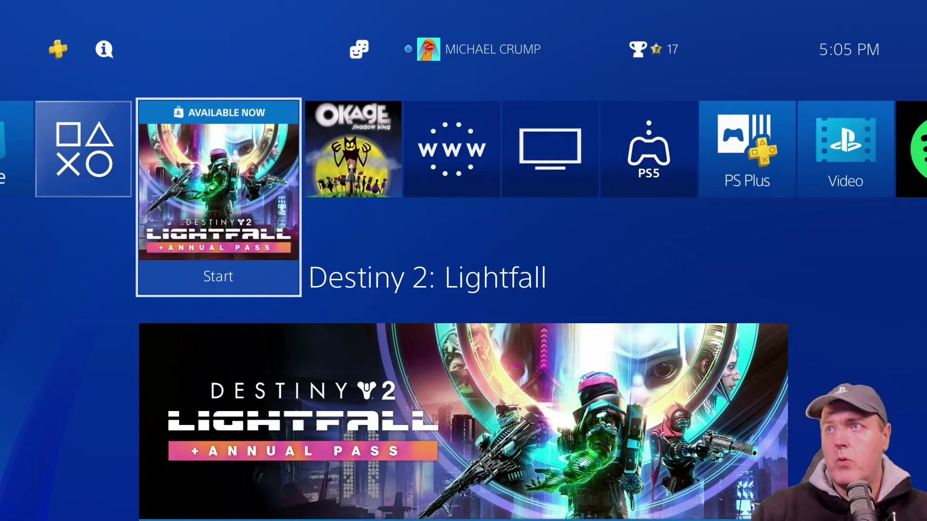
key(Right)
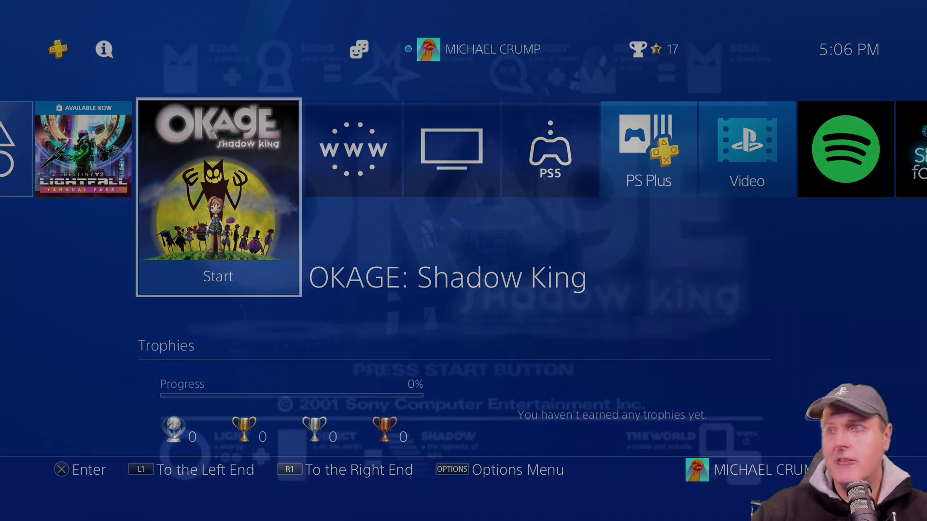
key(Return)
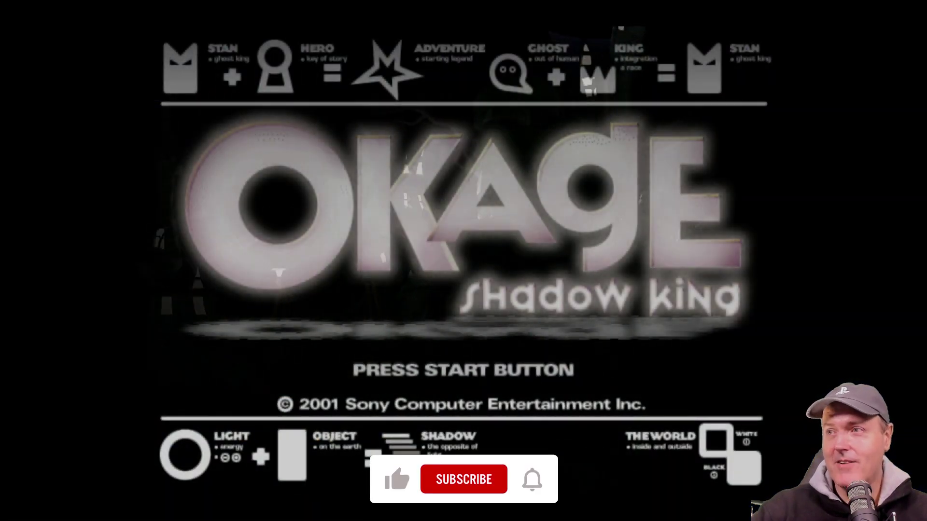
key(Return)
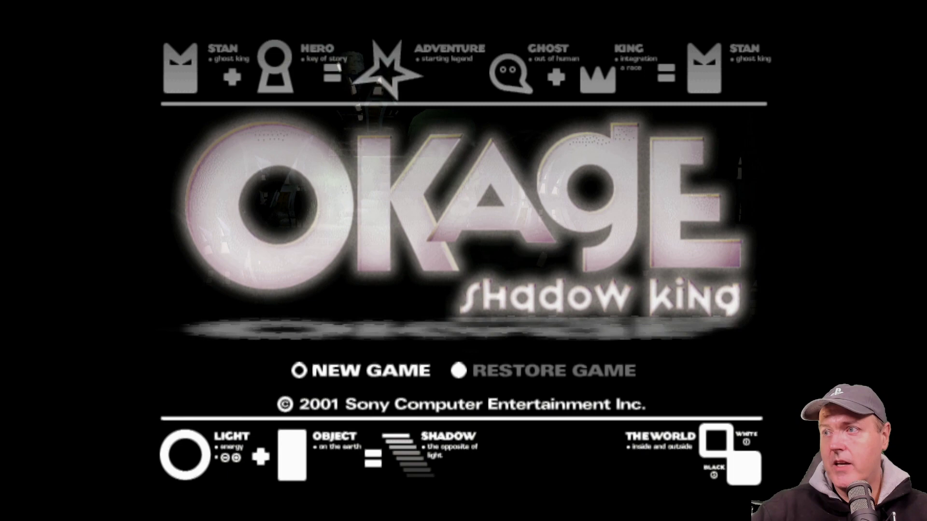
Choose Restore Game on the OKAGE: Shadow King title screen.
key(Right)
key(Return)
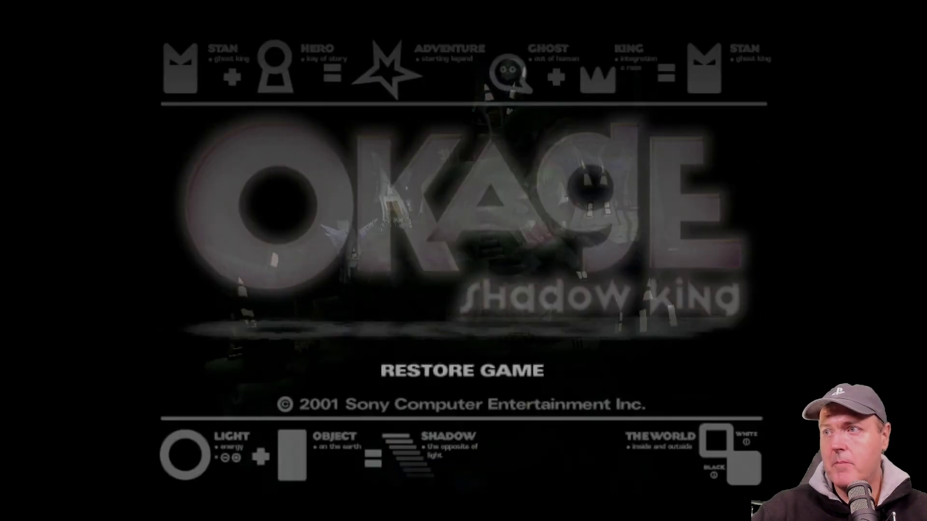
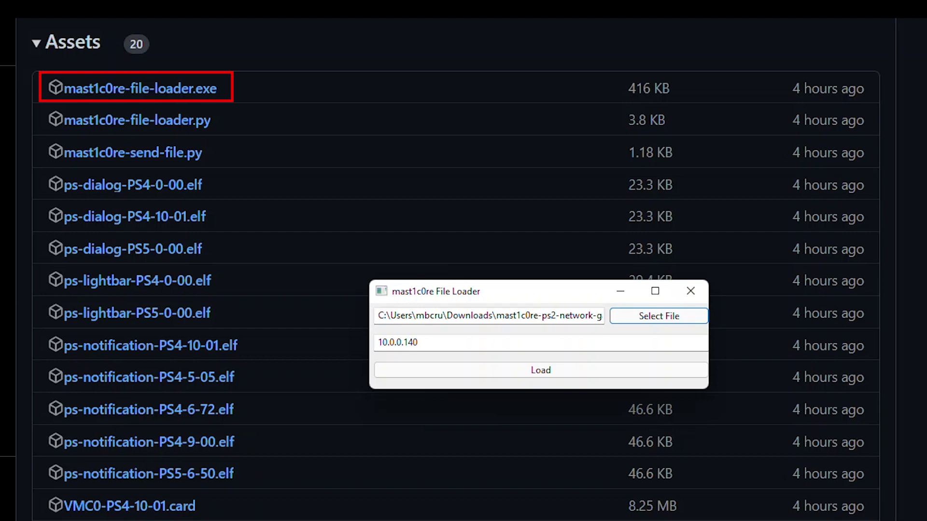
Switch to mast1c0re File Loader and send mast1c0re-ps2-network-game-loader-PS4-10-01.elf, followed by imagen3.iso, to the console at 10.0.0.140.
drag(497, 316, 603, 315)
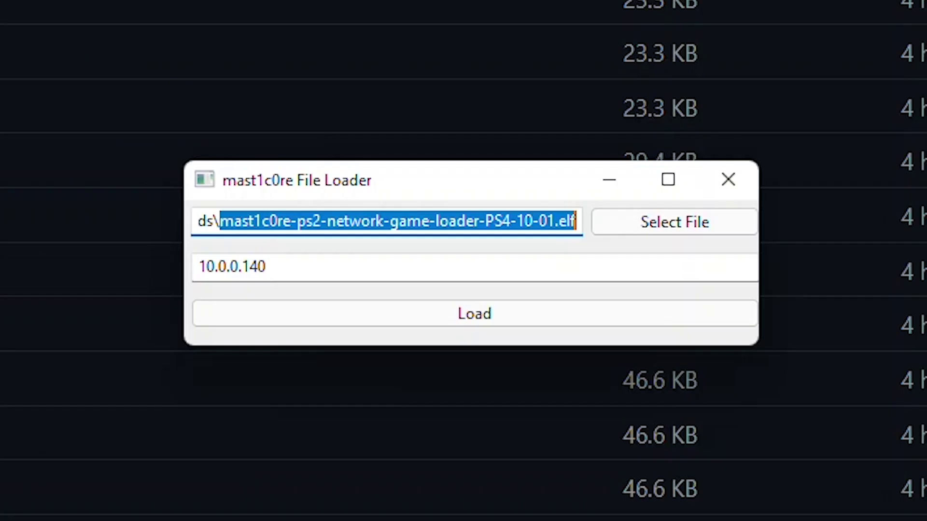
click(553, 315)
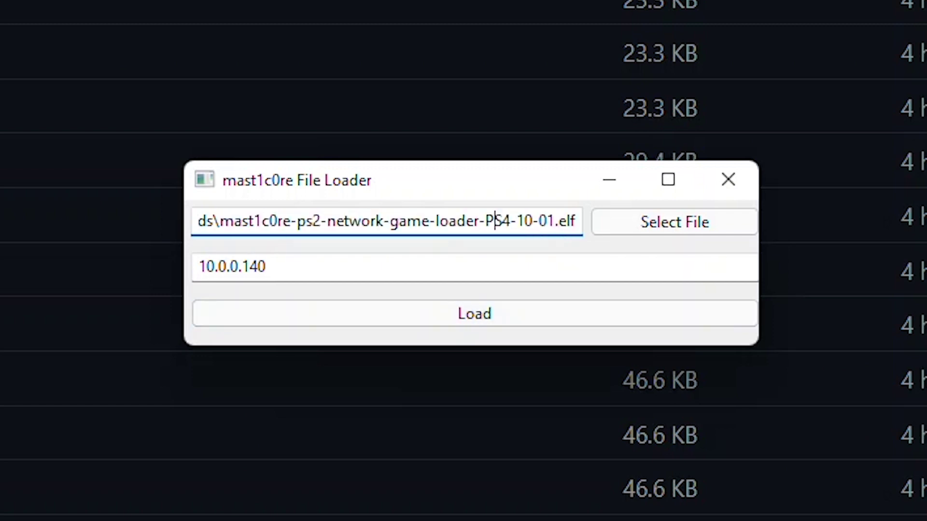
key(shift+Right)
key(shift+Right)
key(shift+Right)
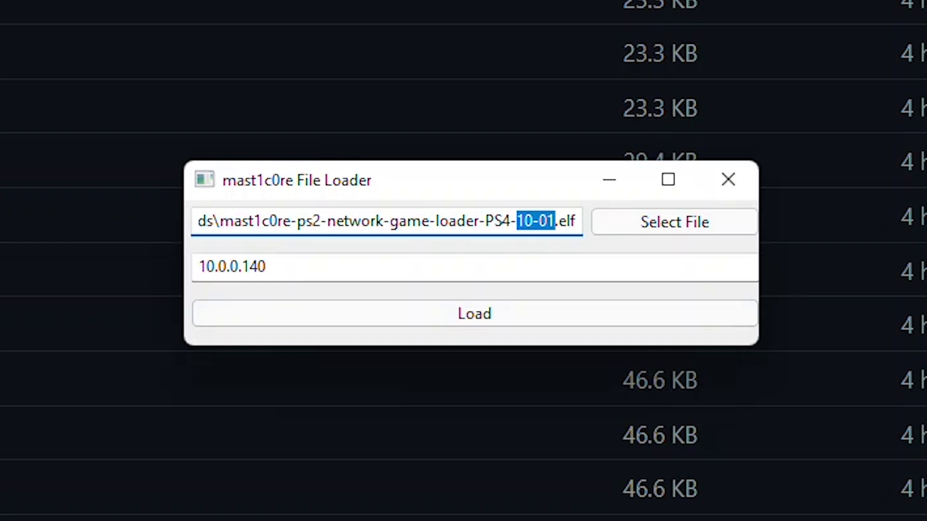
drag(368, 221, 196, 221)
key(Tab)
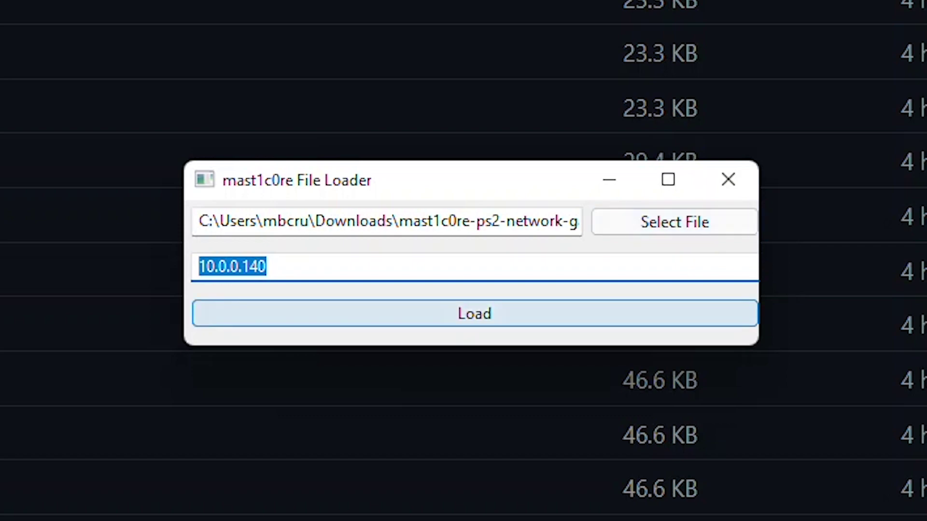
key(Return)
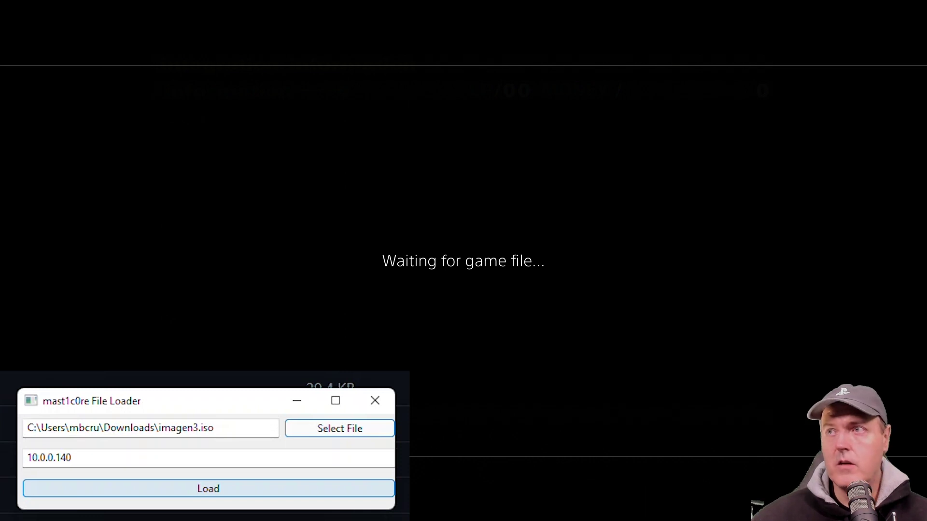
key(Return)
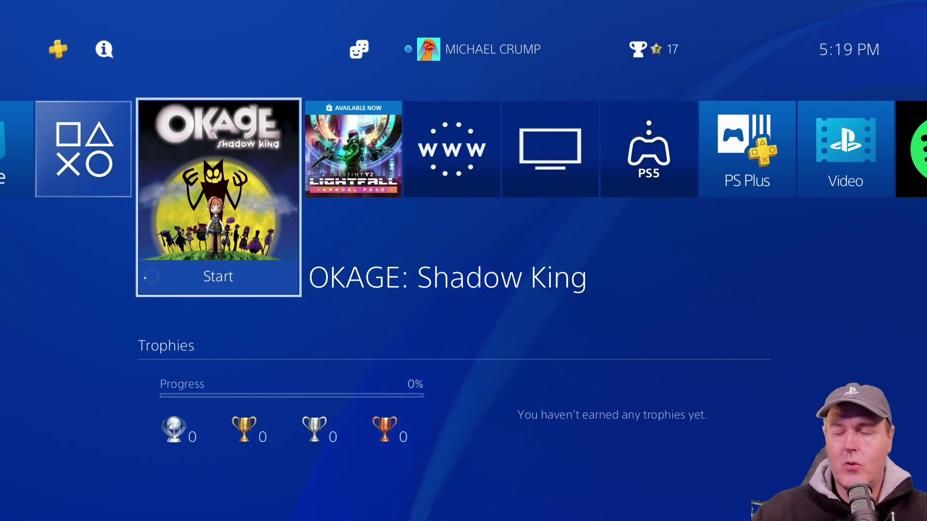
Close the running OKAGE: Shadow King application on the PS4 and start the game again.
key(Menu)
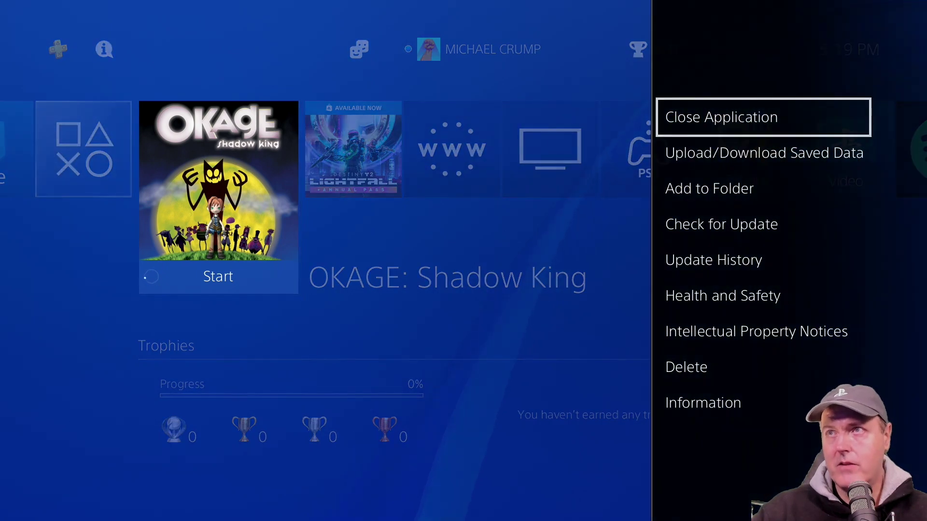
key(Return)
key(Return)
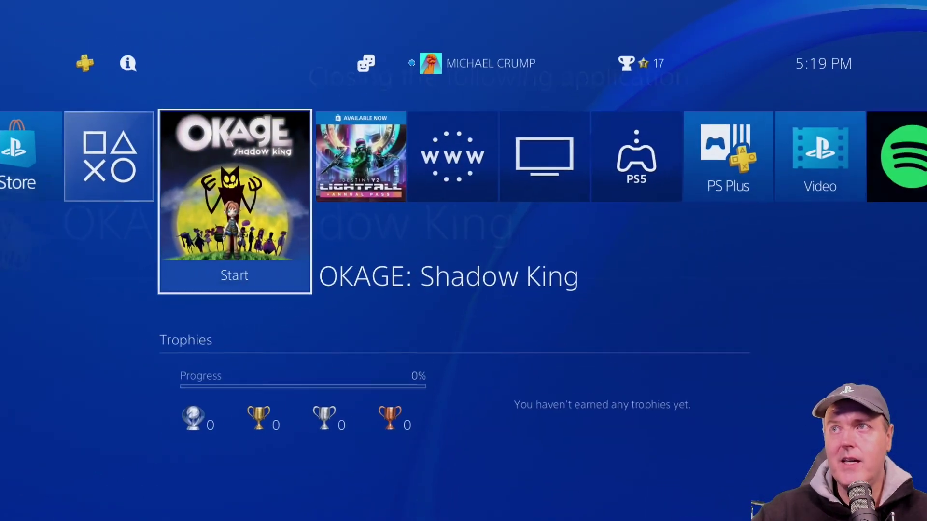
key(Return)
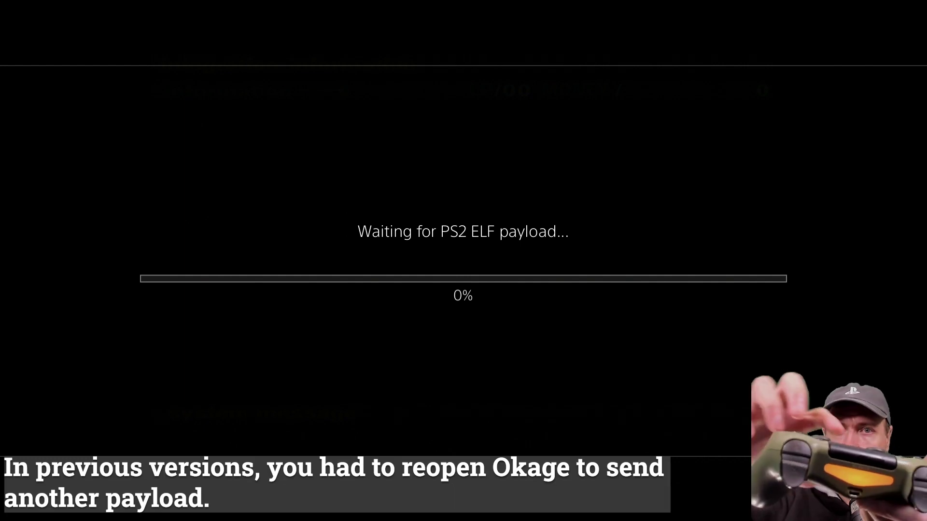
Leave the payload waiting screen for the home screen, resume OKAGE: Shadow King, and return to the home screen again.
key(Escape)
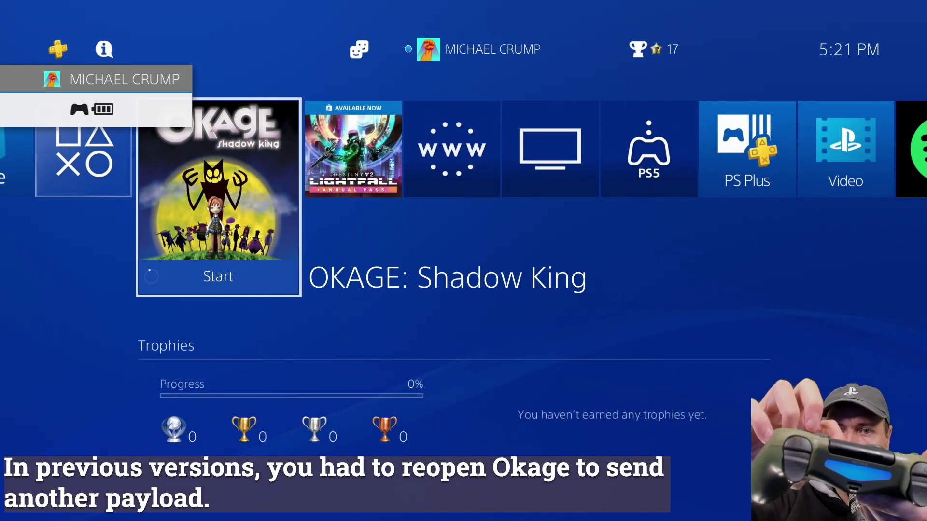
key(Return)
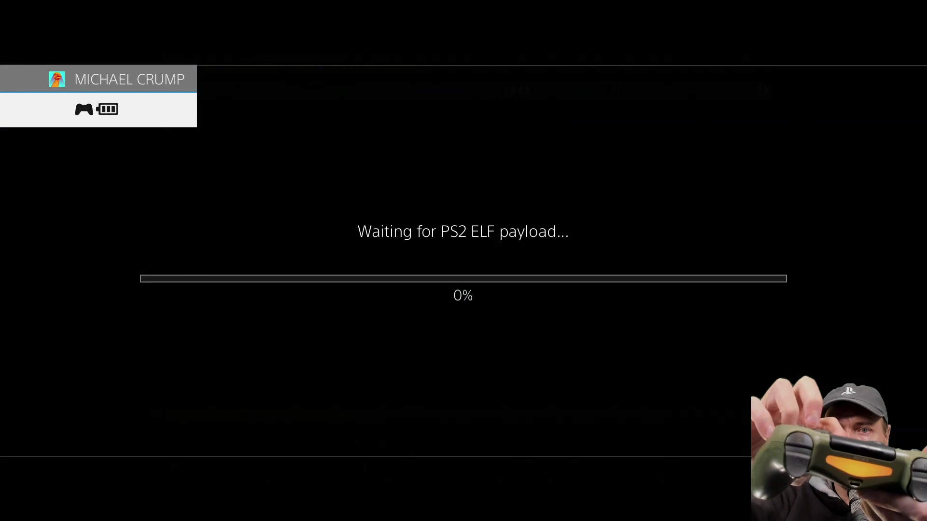
key(Escape)
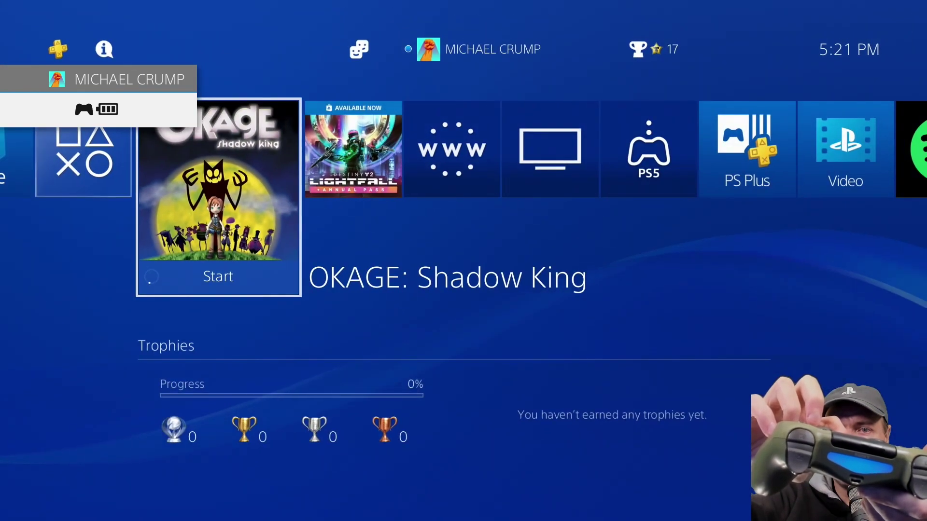